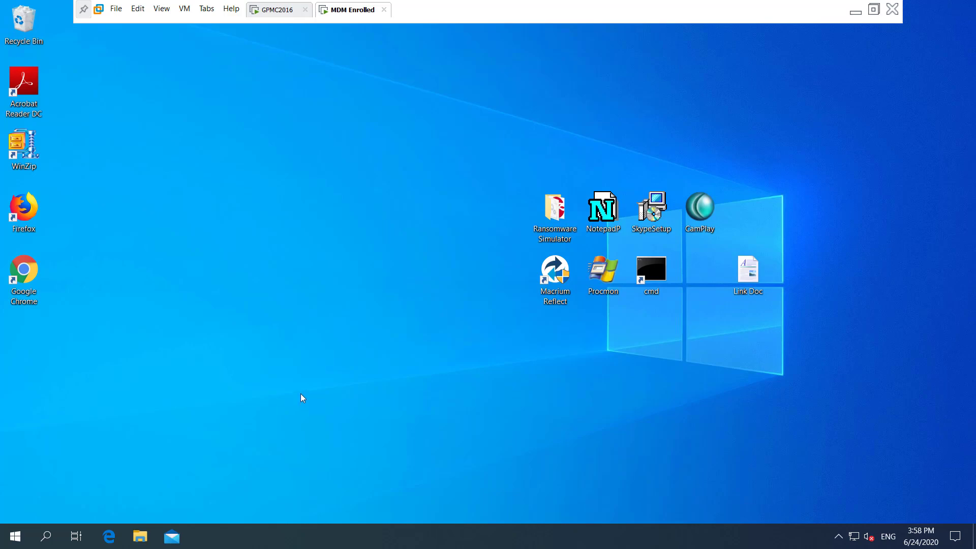
Step: Open Windows Settings on the MDM Enrolled machine to view its available categories, and close it
left_click(15, 536)
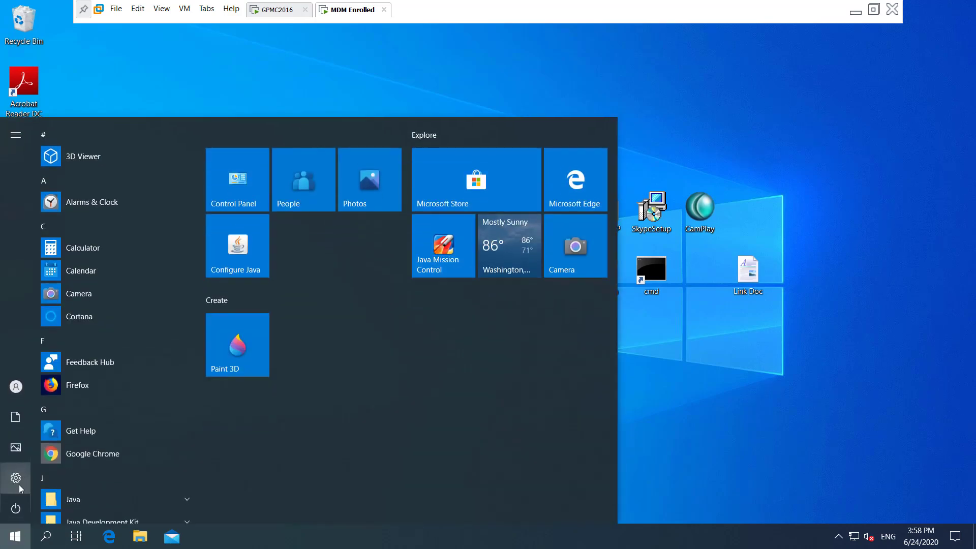
left_click(16, 478)
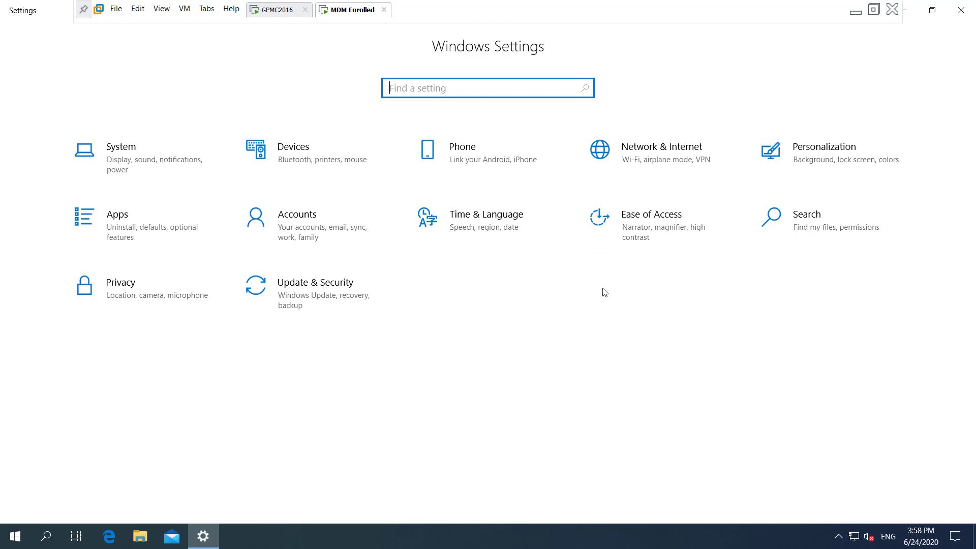
left_click(961, 10)
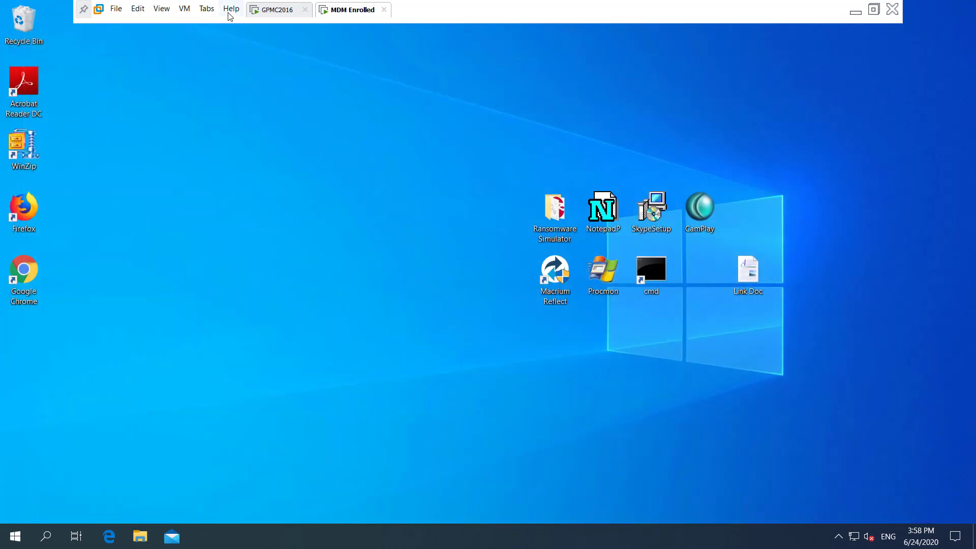
Step: On the GPMC2016 machine, edit the Trim Settings Page GPO and show the computer-side PolicyPak Administrative Templates Manager
left_click(261, 13)
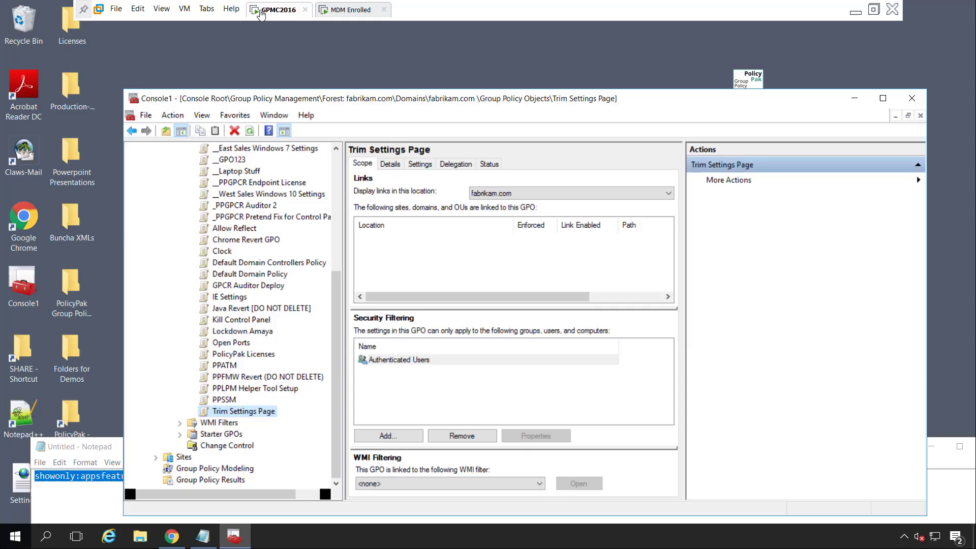
right_click(264, 415)
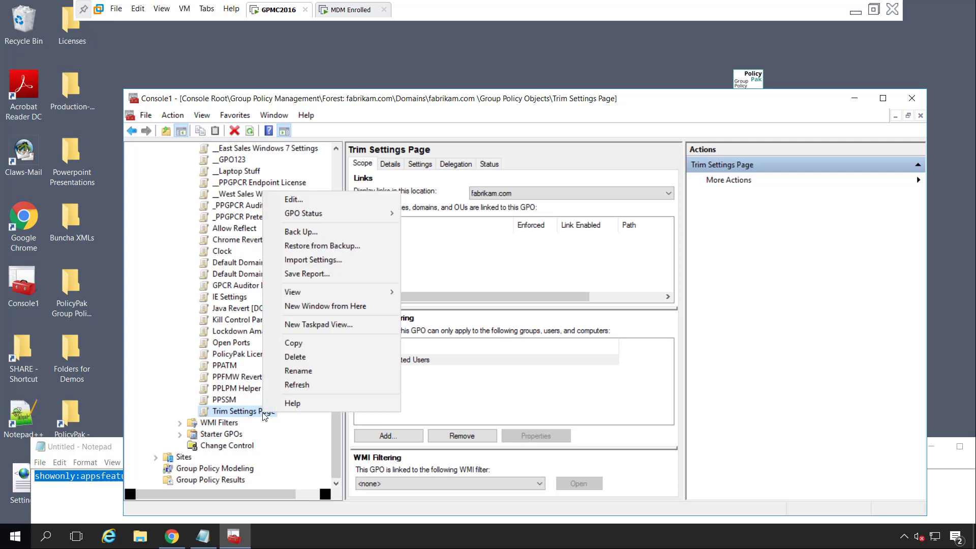
left_click(320, 197)
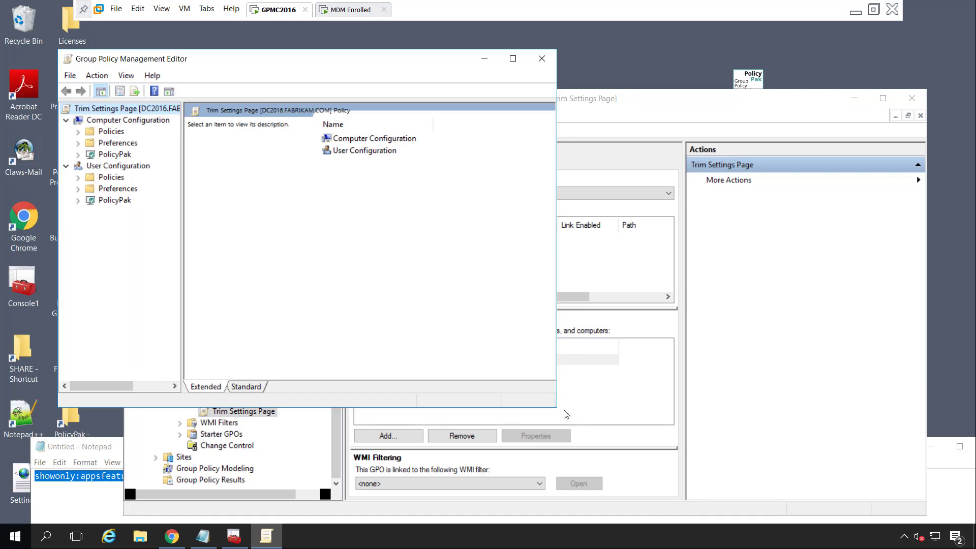
left_click(513, 59)
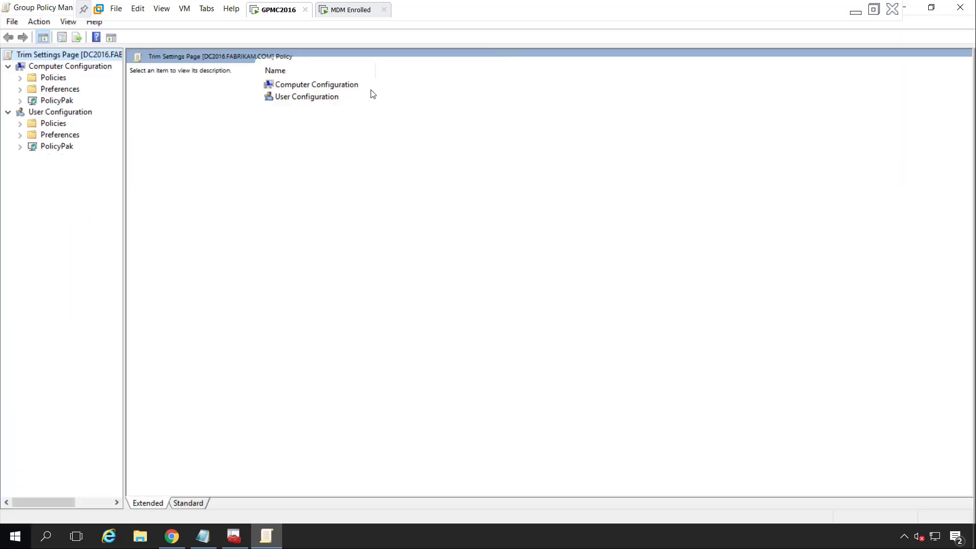
left_click(20, 101)
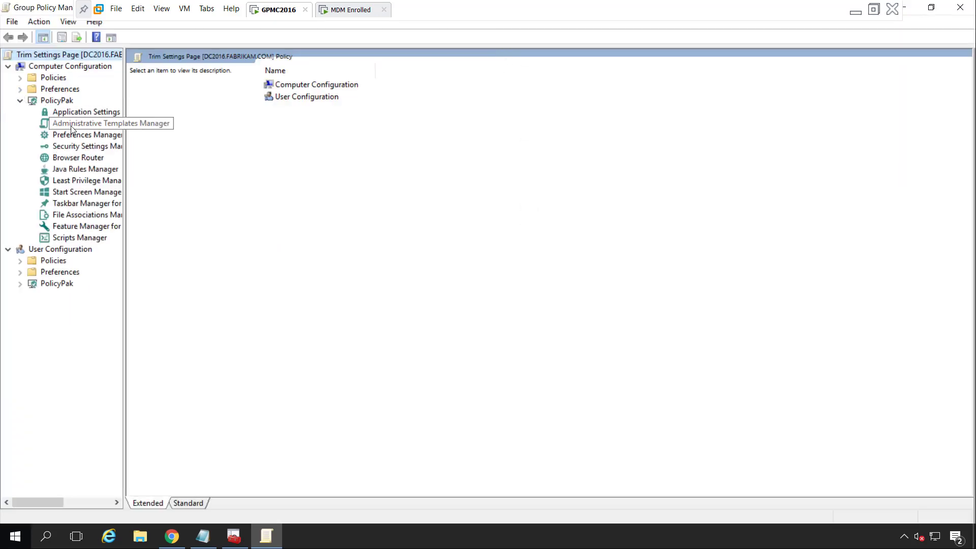
left_click(72, 129)
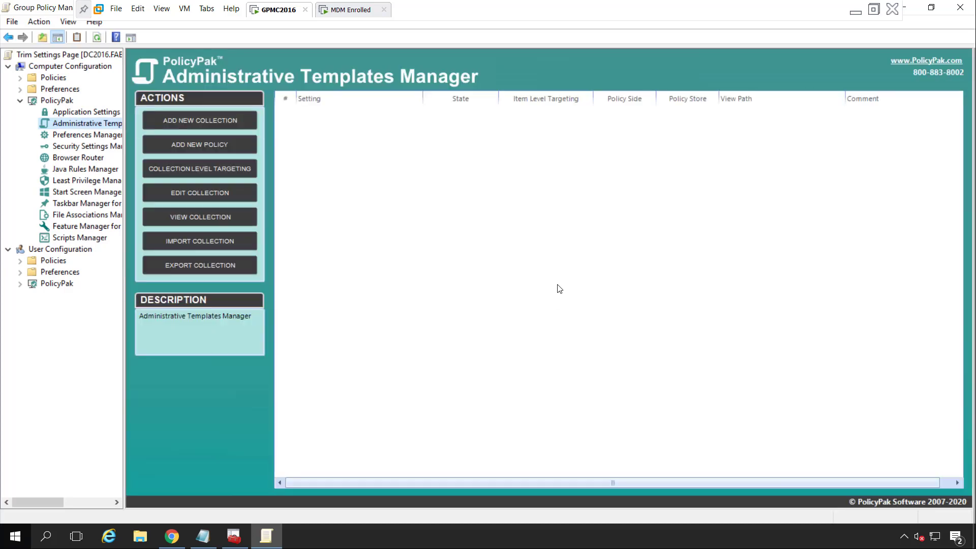
Step: Add a new machine policy from the Control Panel administrative templates: Settings Page Visibility
left_click(213, 142)
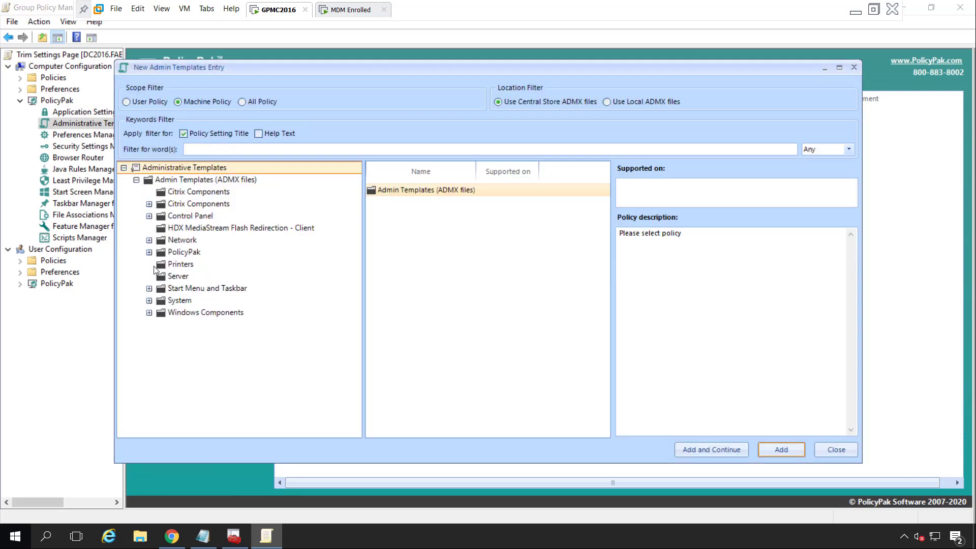
left_click(149, 216)
left_click(190, 216)
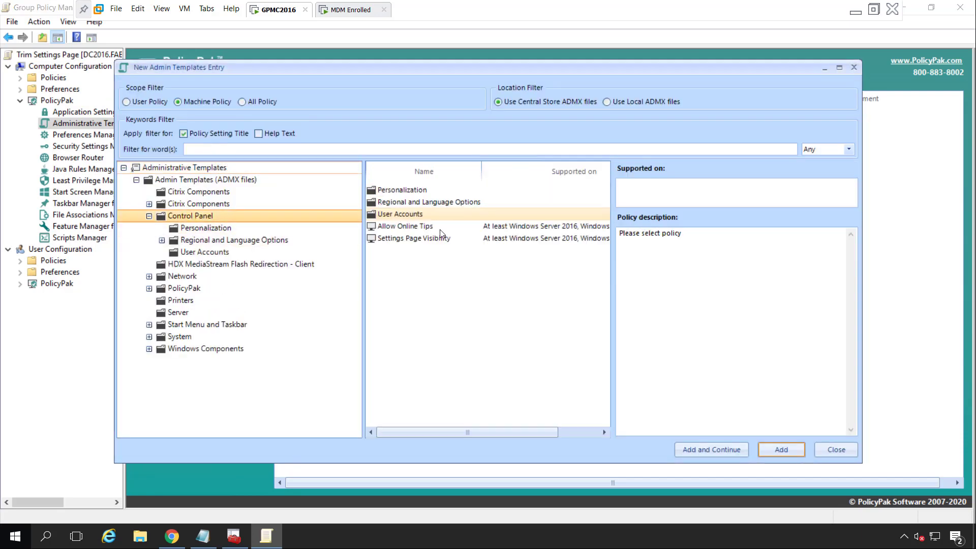
left_click(453, 239)
double_click(454, 243)
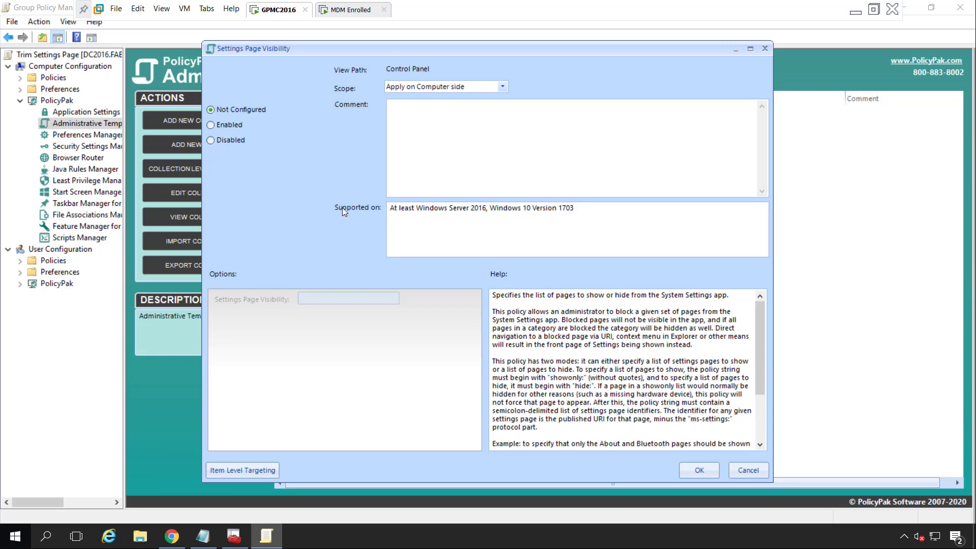
Step: Copy the line "showonly:appsfeatures;dateandtime" from the untitled Notepad note
left_click(205, 538)
left_click(220, 476)
left_click_drag(220, 476, 35, 473)
key("ctrl+c")
Step: Enable the Settings Page Visibility policy with the value "showonly:appsfeatures;dateandtime", save it and close the template browser
left_click(308, 433)
left_click(234, 124)
left_click(334, 299)
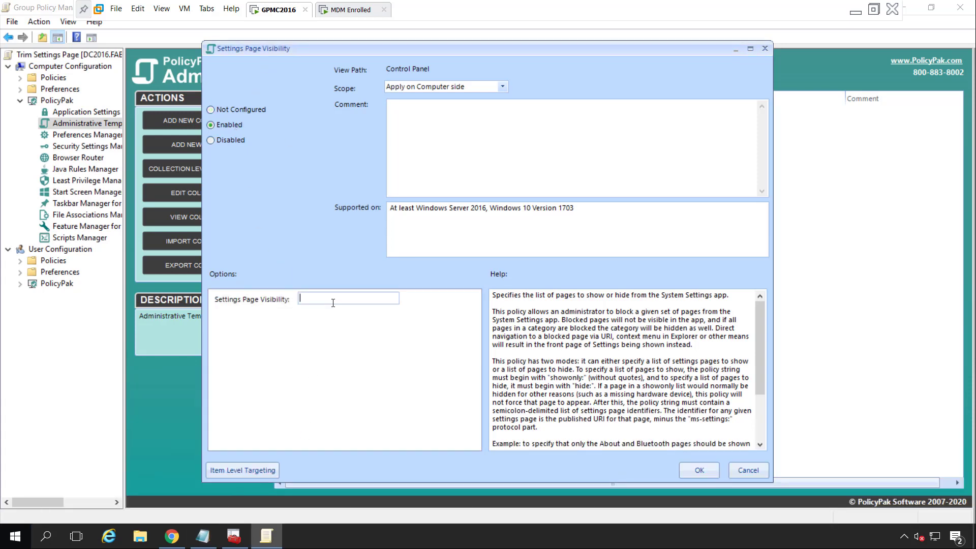
key("ctrl+v")
double_click(300, 299)
left_click(386, 299)
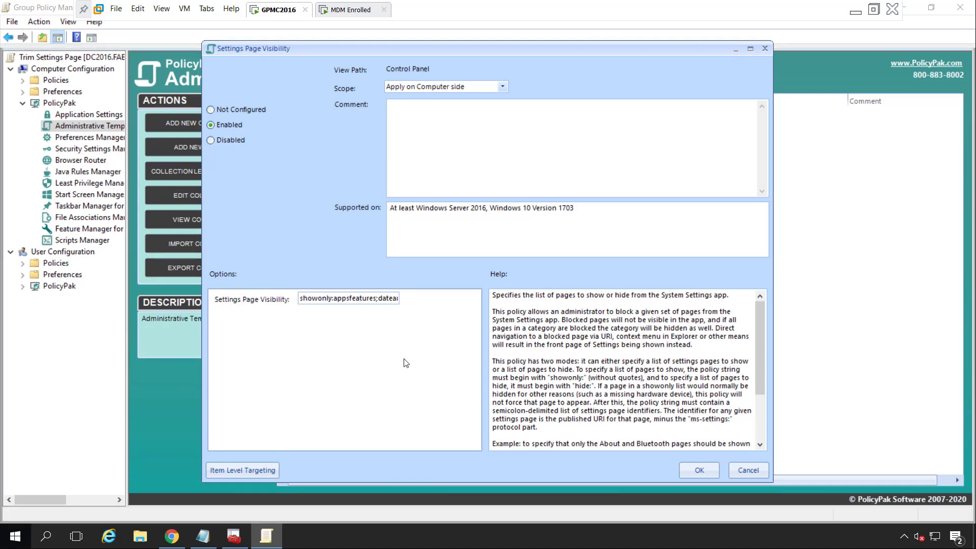
left_click(706, 465)
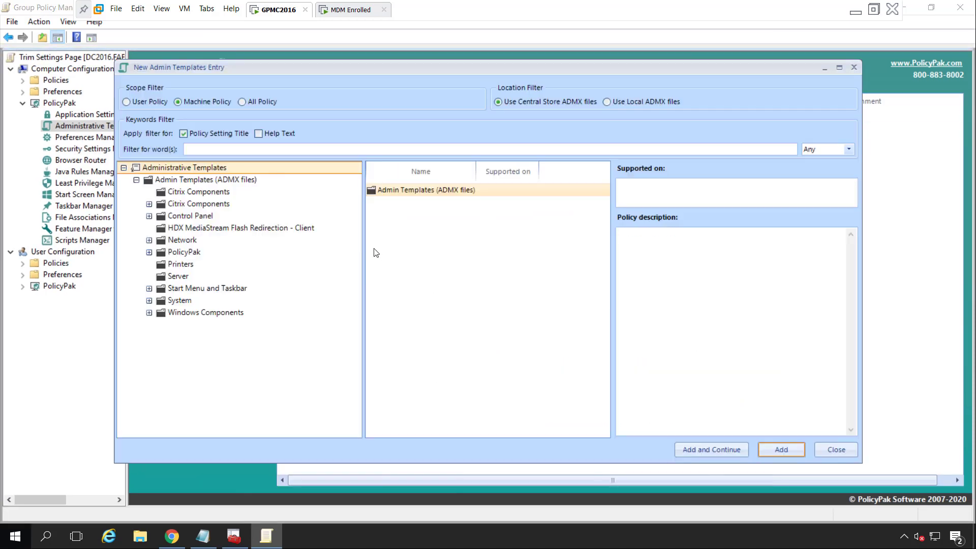
left_click(836, 449)
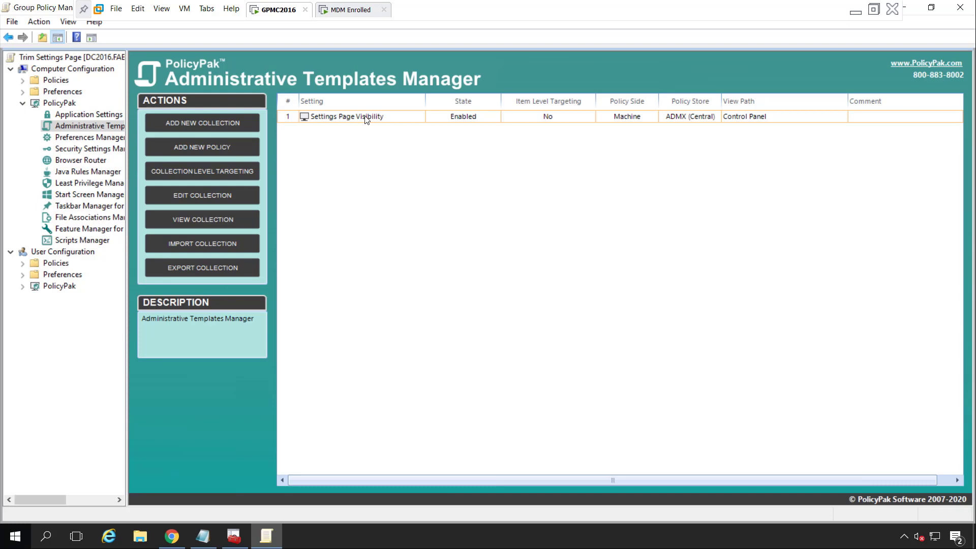
Step: Export the Settings Page Visibility policy as an XML file named "Settings Page" on the Desktop
right_click(365, 119)
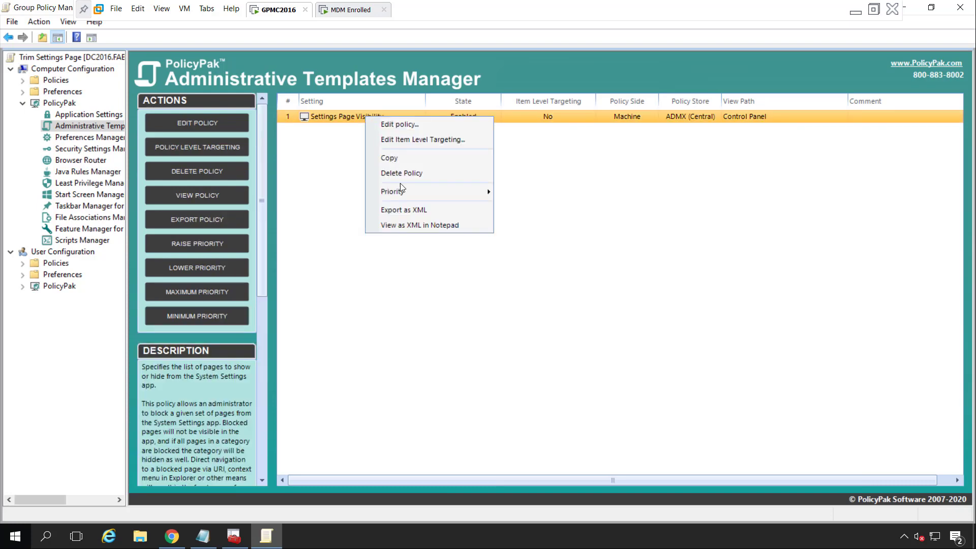
left_click(410, 209)
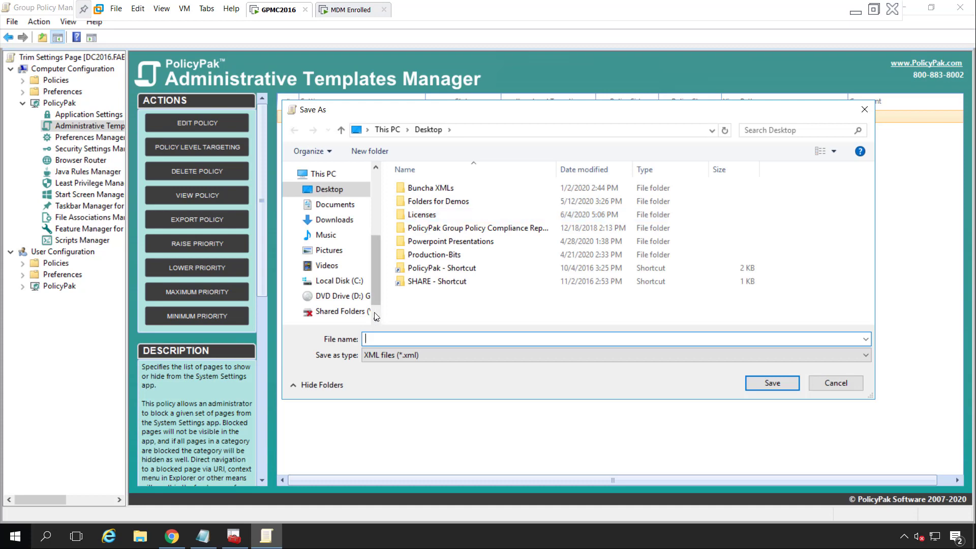
type("Settings Page")
key("Return")
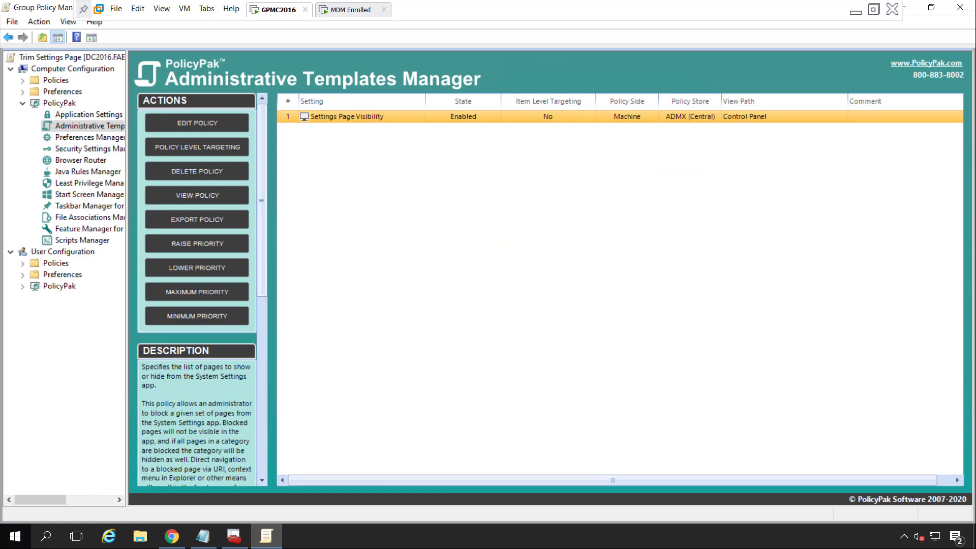
Step: Close the policy editor, the Console1 window without saving it, and the Notepad note
left_click(967, 6)
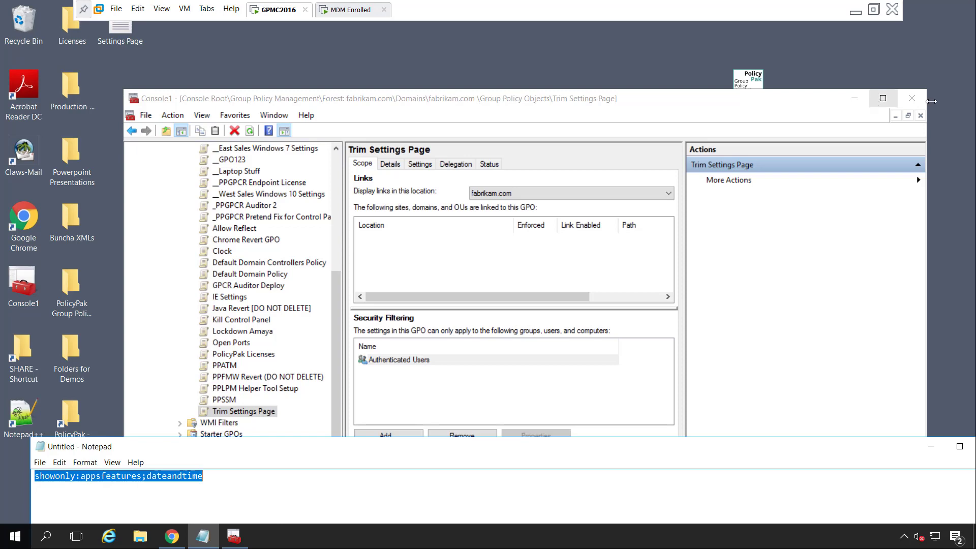
left_click(912, 98)
left_click(511, 336)
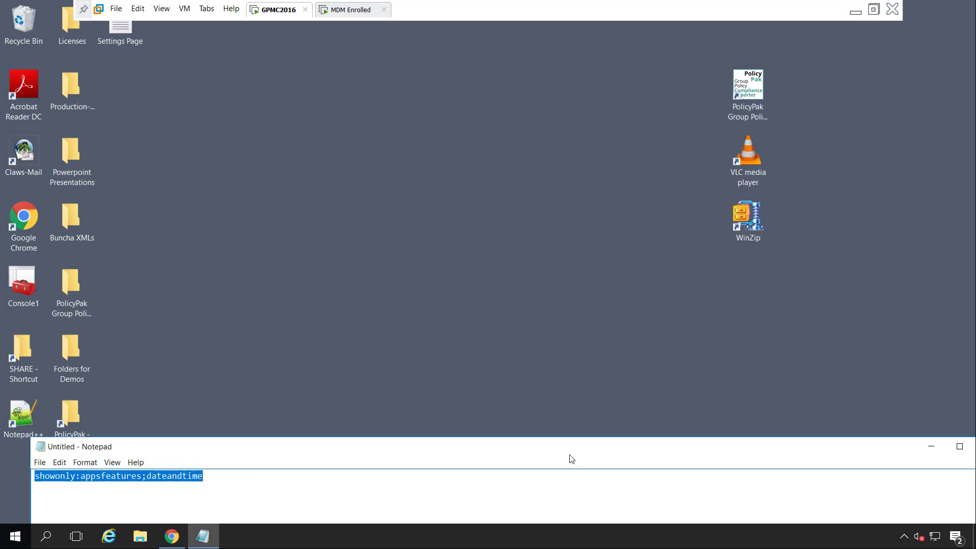
left_click_drag(570, 452, 482, 203)
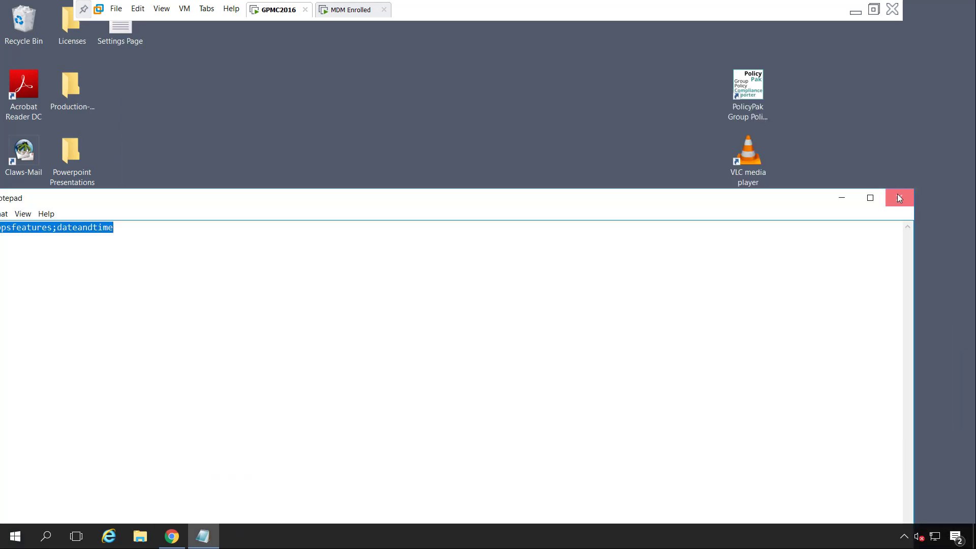
left_click(899, 198)
left_click(500, 272)
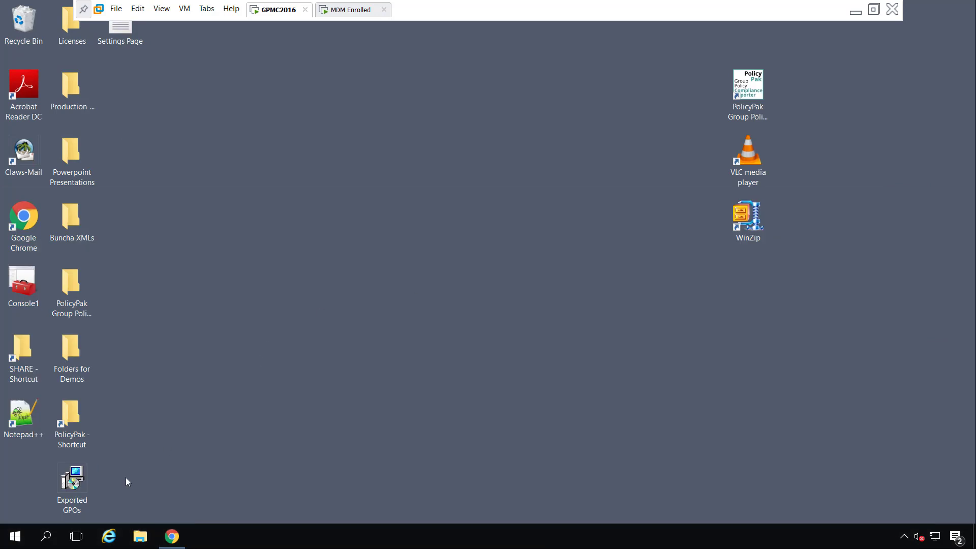
Step: Launch the PolicyPak Exporter Tool
left_click(23, 543)
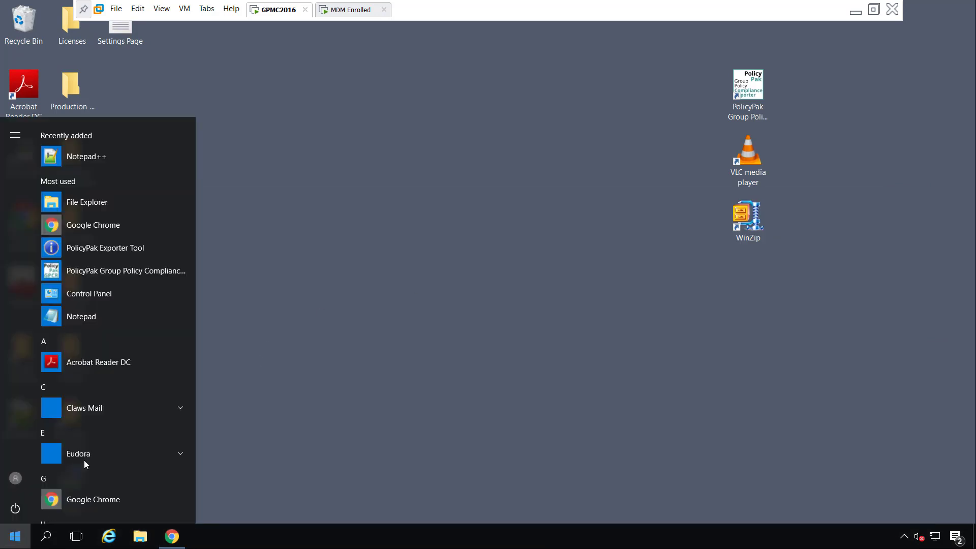
scroll(136, 338, "down", 2)
scroll(136, 337, "down", 3)
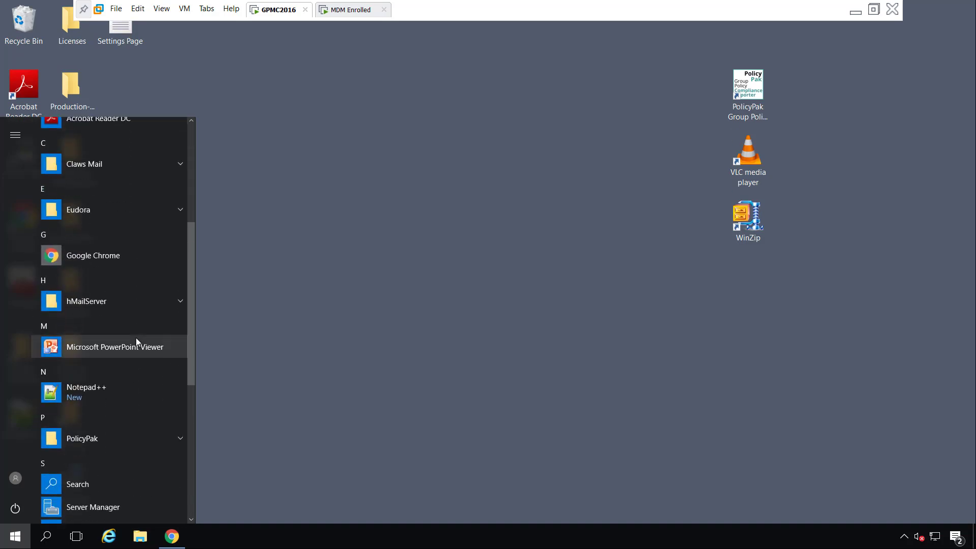
scroll(135, 340, "down", 1)
left_click(138, 381)
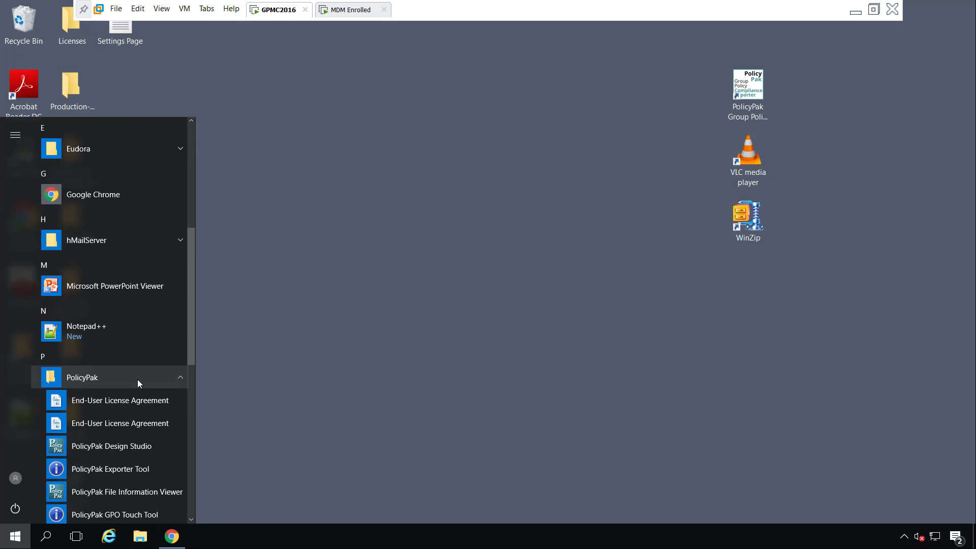
scroll(137, 379, "down", 1)
left_click(133, 410)
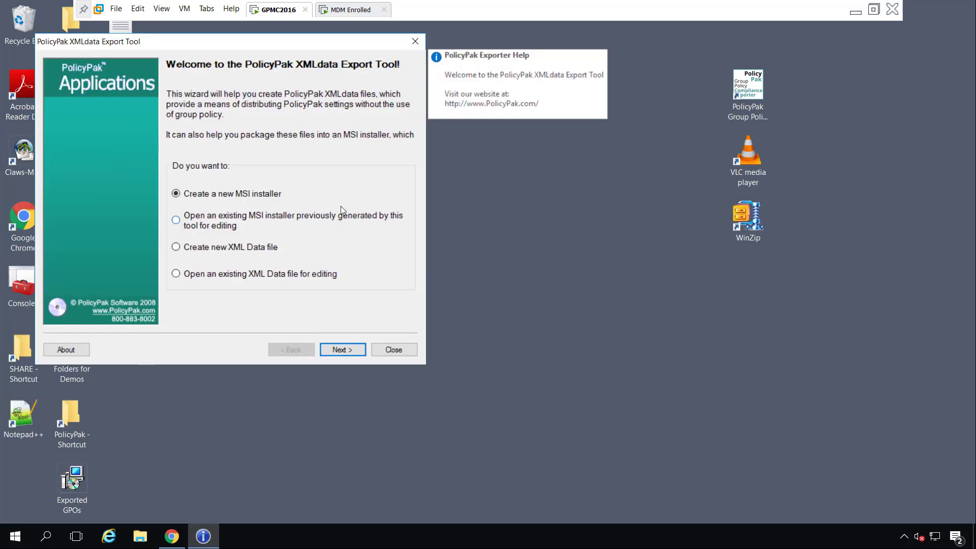
Step: Choose to create a new MSI installer and add the existing "Settings Page" XML file to its contents
left_click(342, 350)
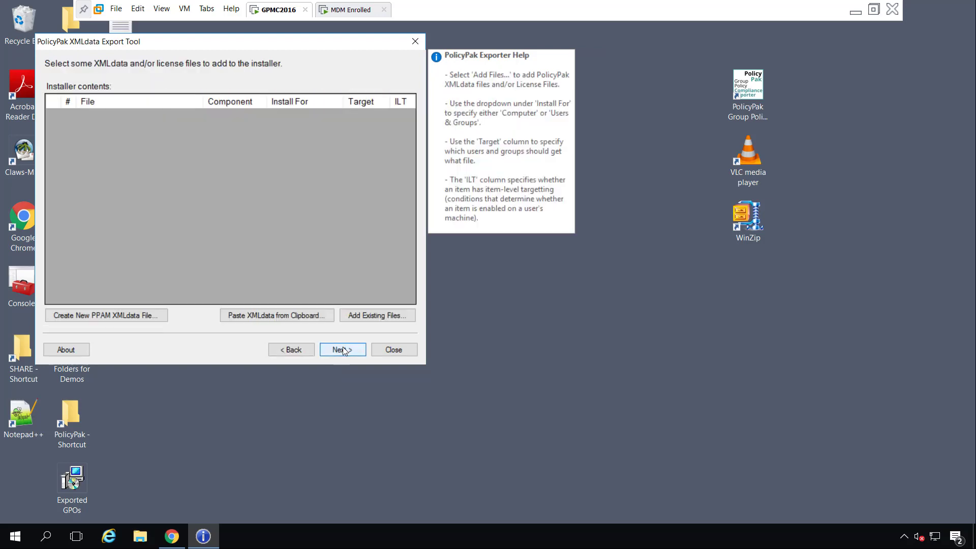
left_click(371, 316)
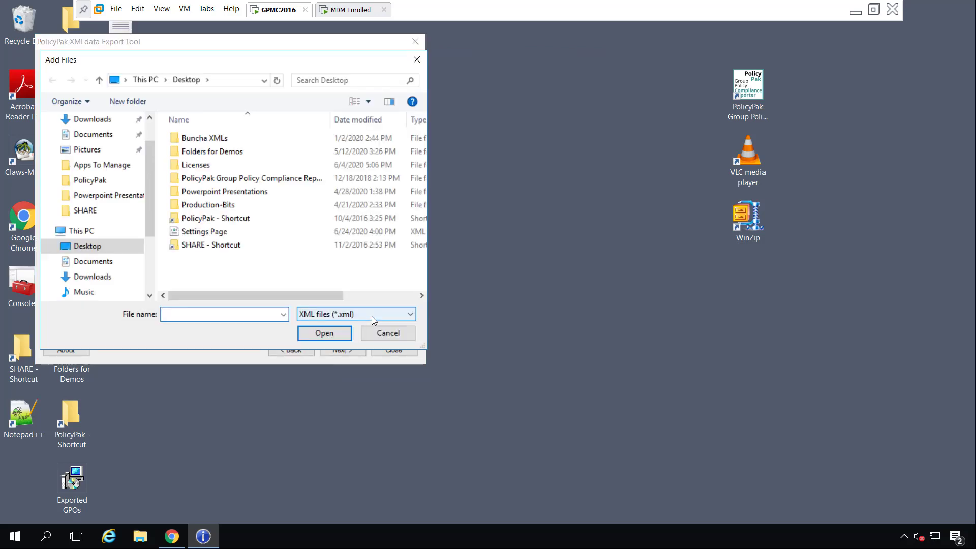
double_click(211, 232)
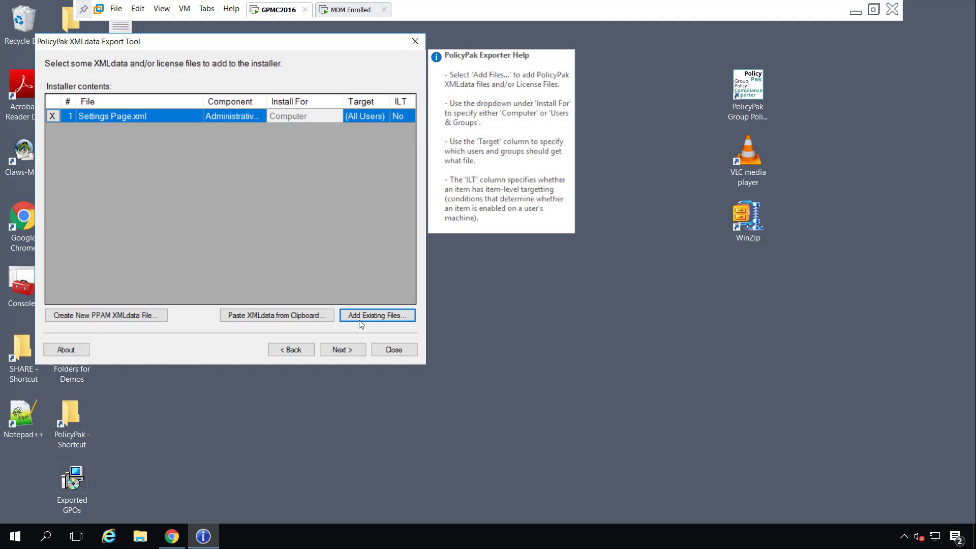
Step: Keep the default installer properties, save the MSI on the Desktop as "Exported GPOs", and finish the export wizard
left_click(348, 350)
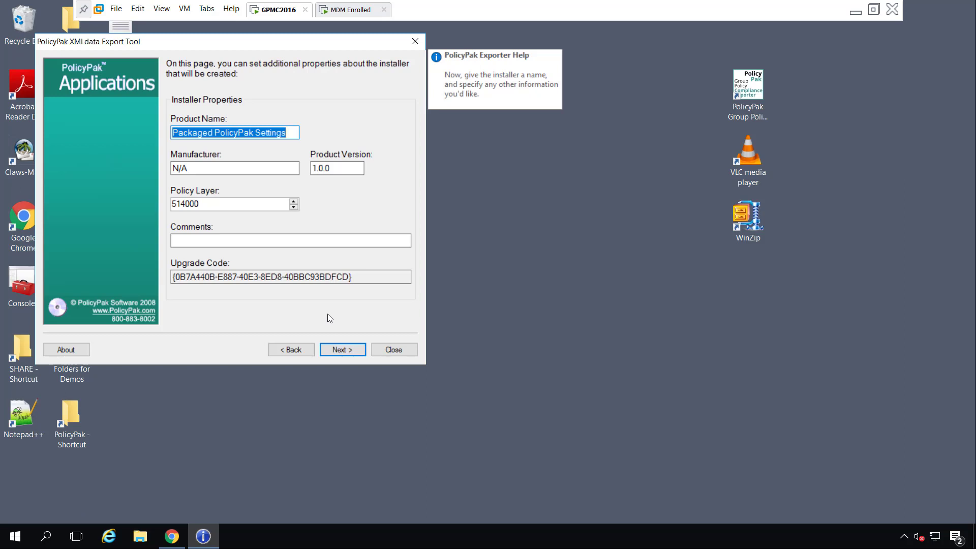
left_click(341, 350)
left_click(341, 351)
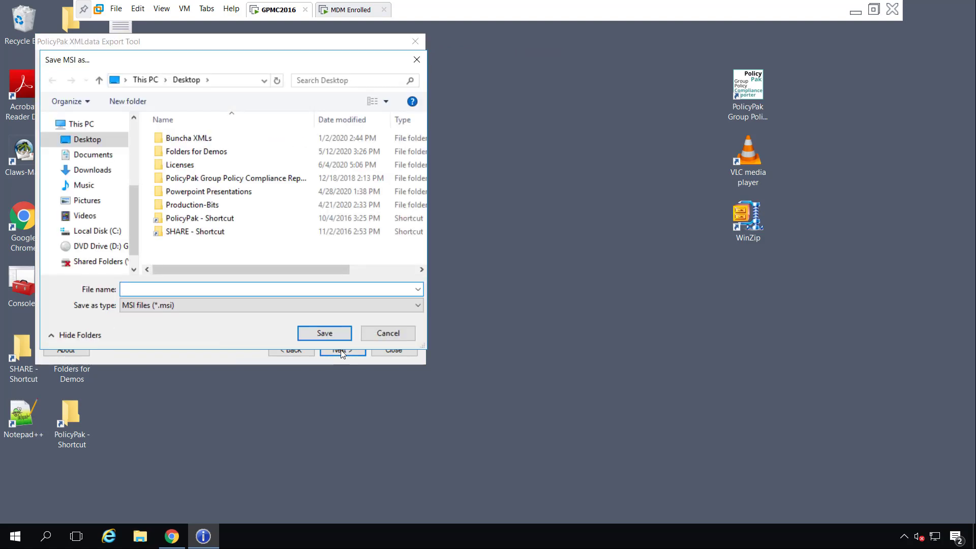
type("Exported GPOs")
key("Return")
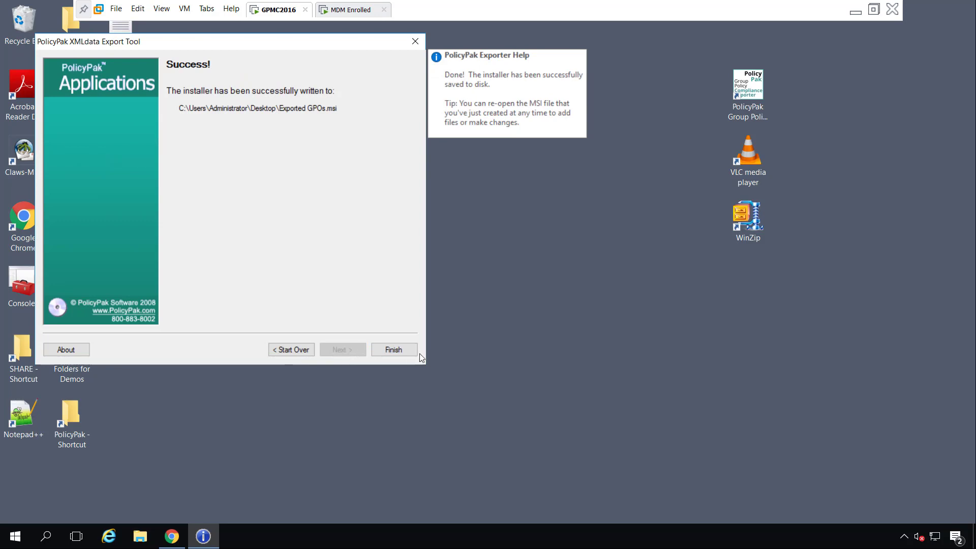
left_click(405, 355)
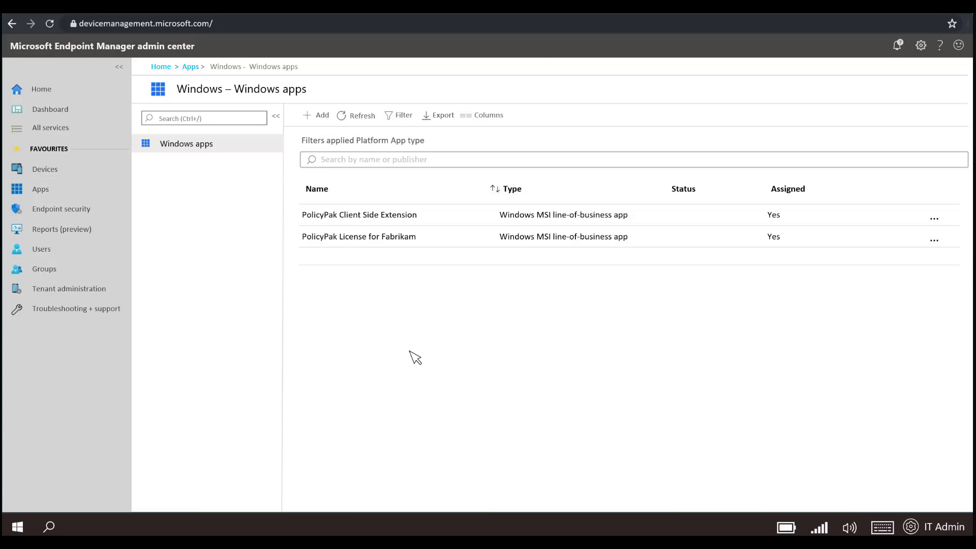
Step: Start adding a new Windows app in the Microsoft Endpoint Manager admin center
left_click(318, 116)
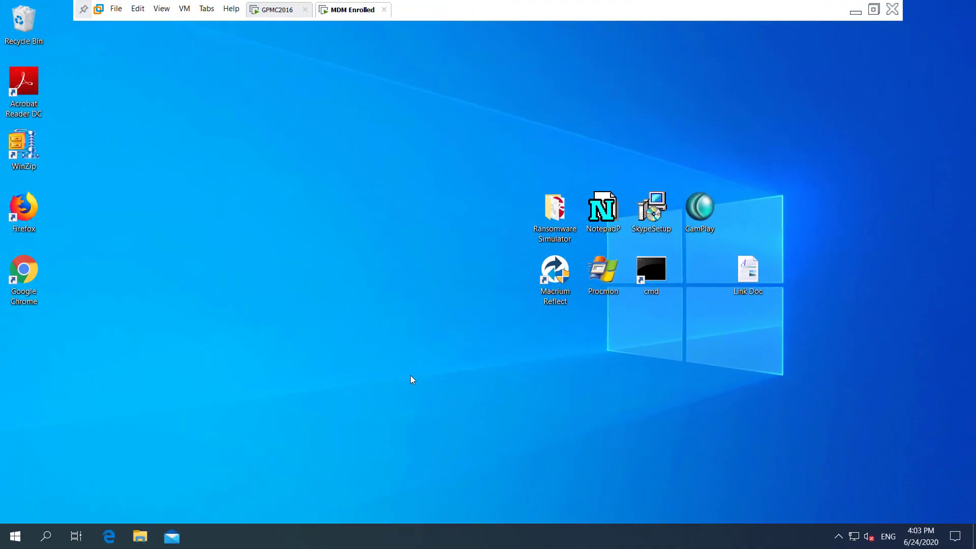
Step: On the MDM Enrolled machine, reopen Windows Settings to check the categories and view the Time & Language pages
left_click(16, 536)
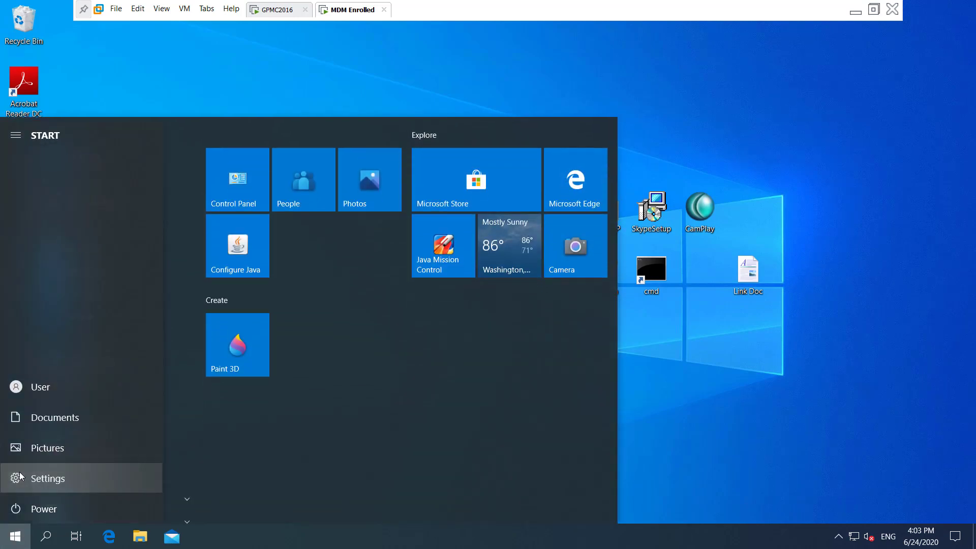
left_click(27, 475)
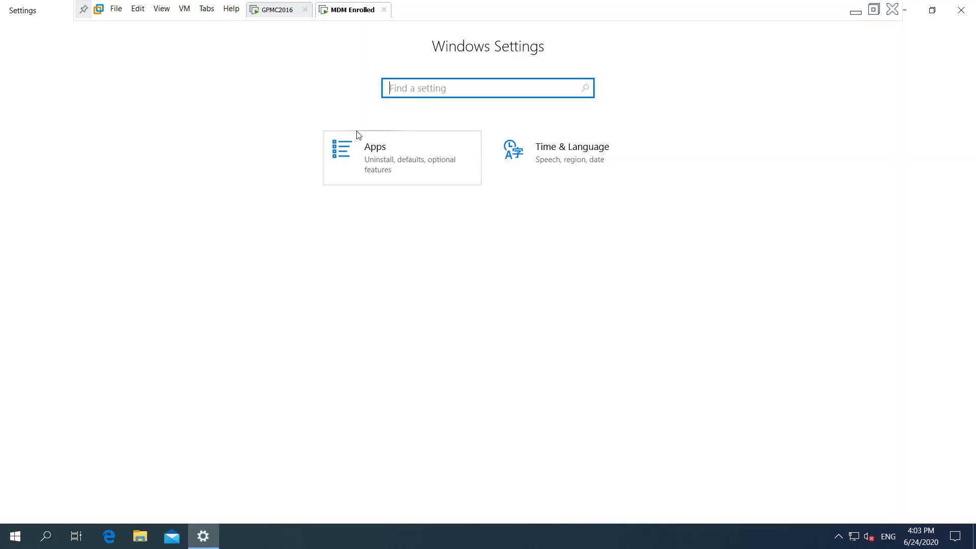
left_click(612, 154)
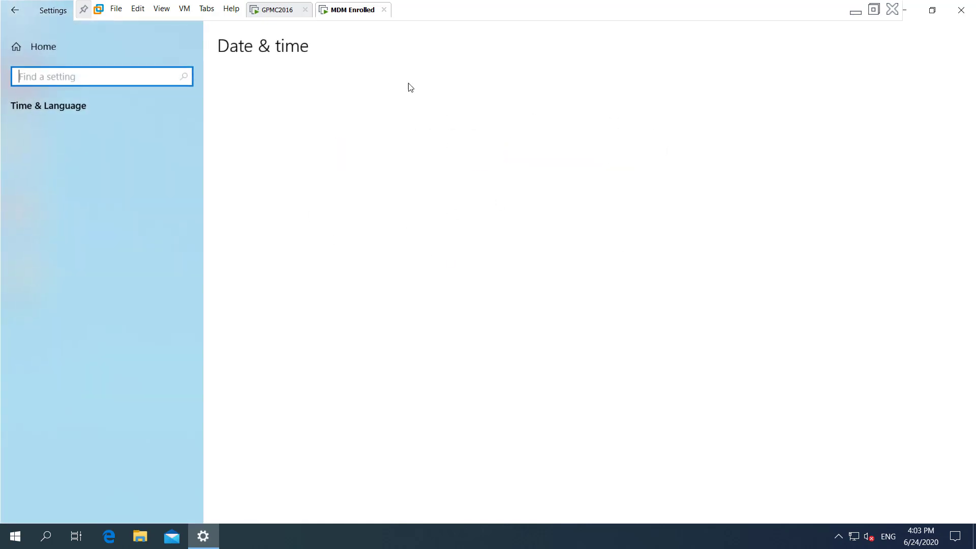